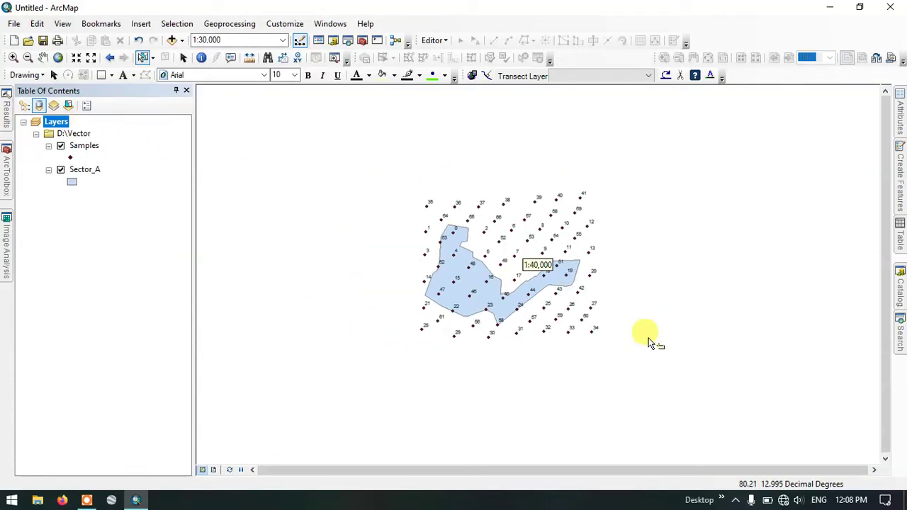
Step: Zoom in to about 1:20,000 around Sector_A, briefly selecting the polygon and then clearing it
scroll(496, 280, up, 2)
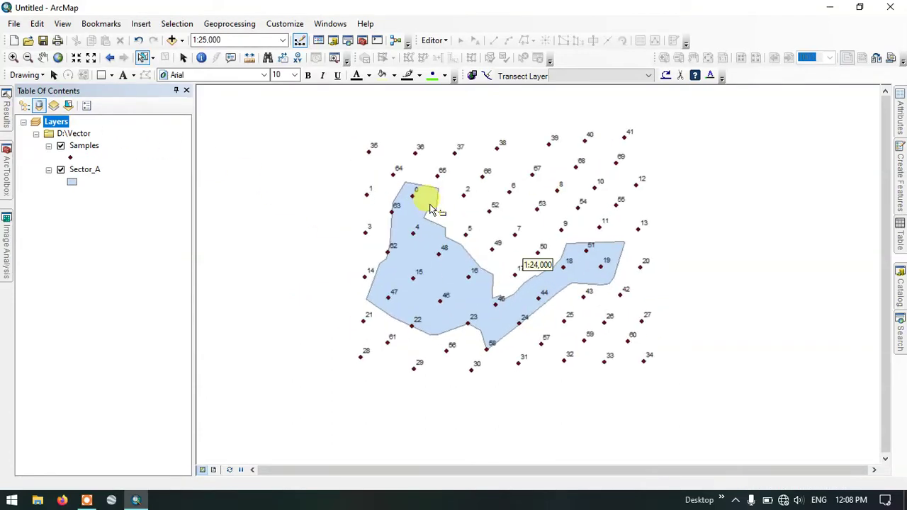
scroll(430, 208, up, 2)
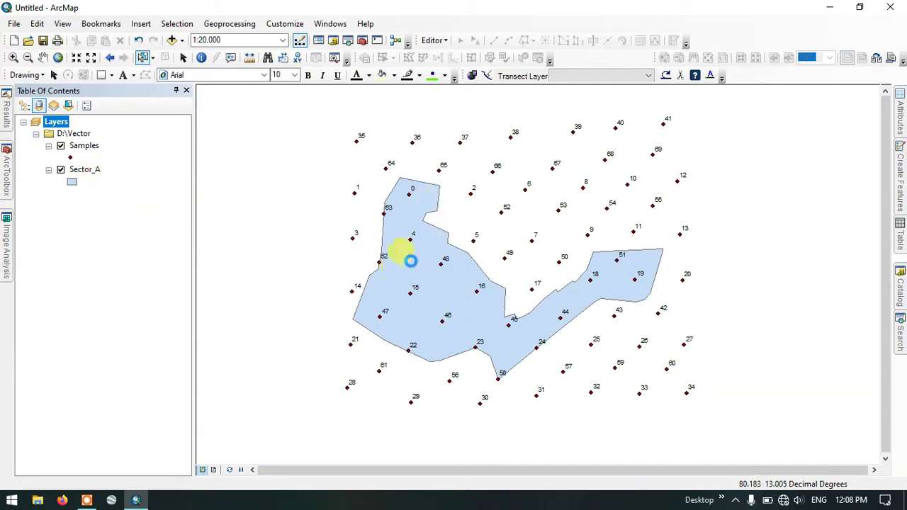
click(410, 261)
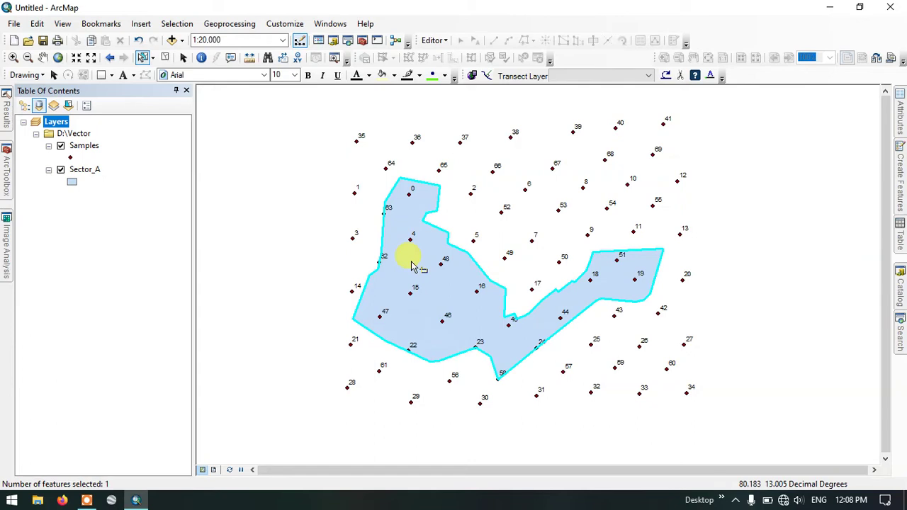
click(307, 227)
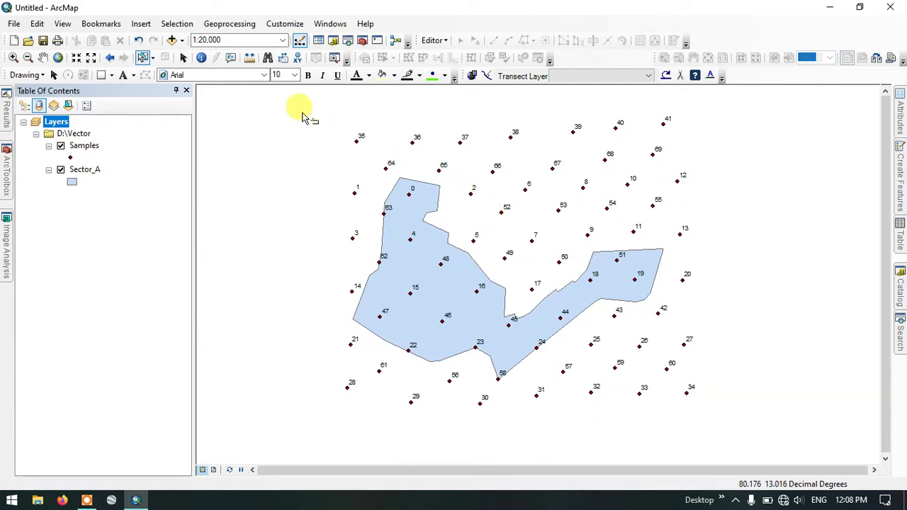
Step: Run Select By Location with Samples as the target and Sector_A as the source, selecting 18 points
click(183, 25)
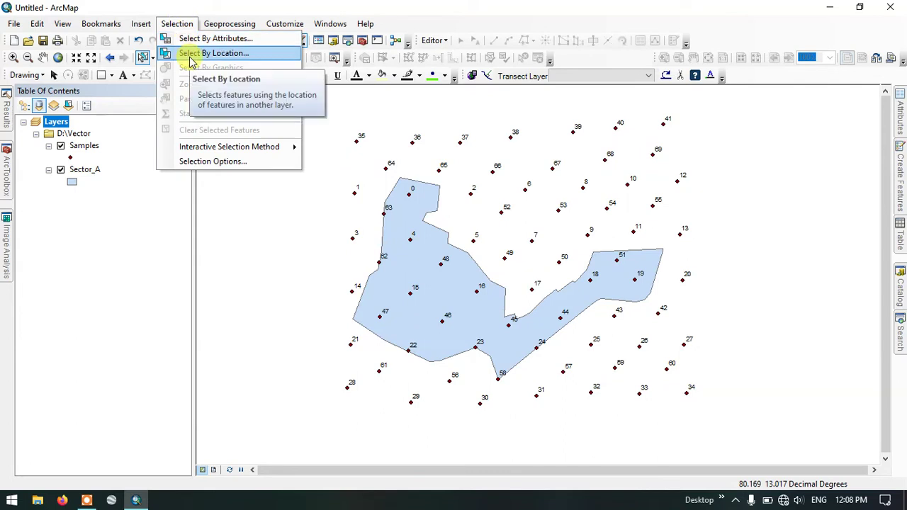
click(212, 53)
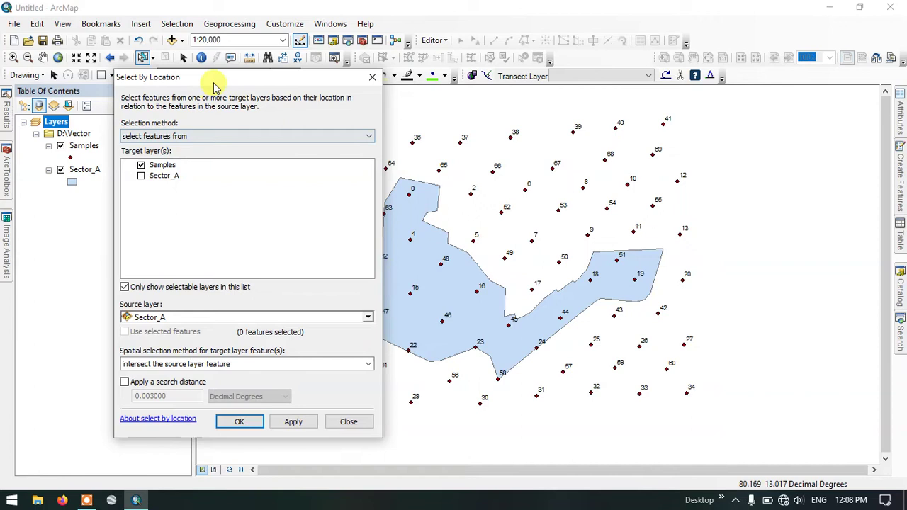
drag(216, 80, 228, 60)
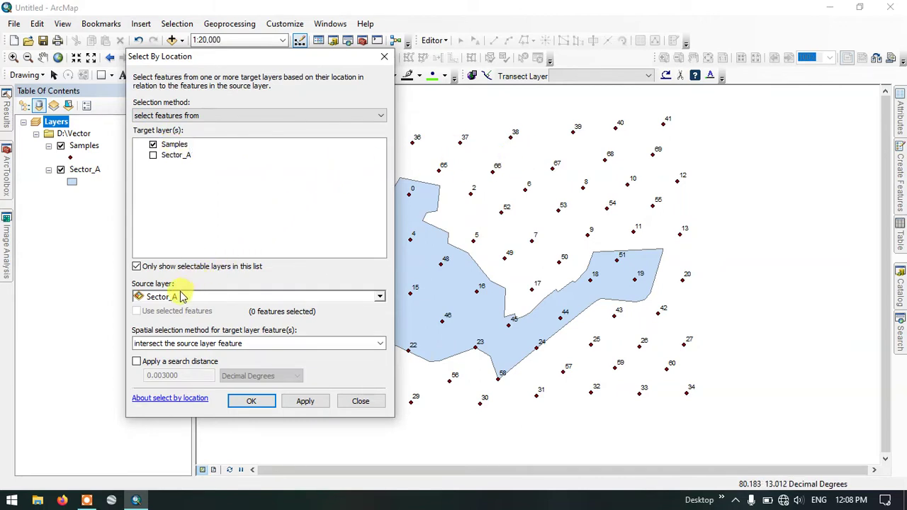
click(447, 290)
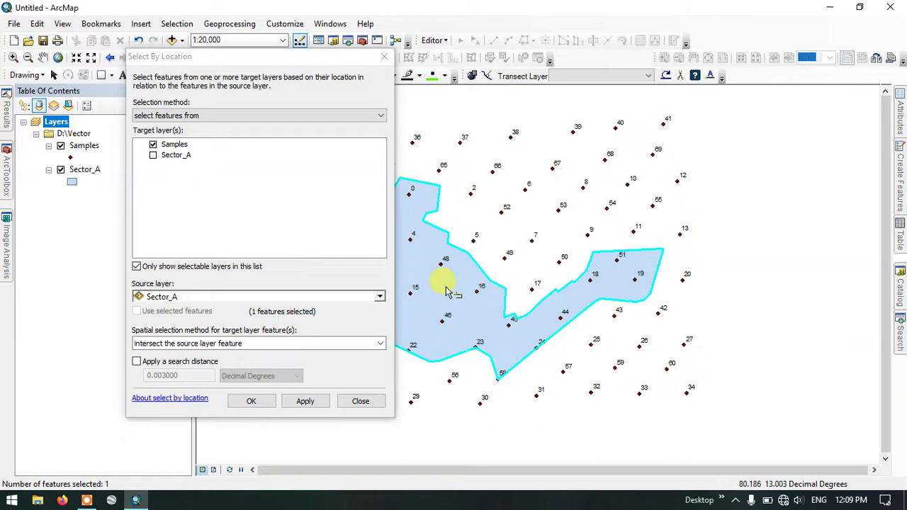
click(508, 287)
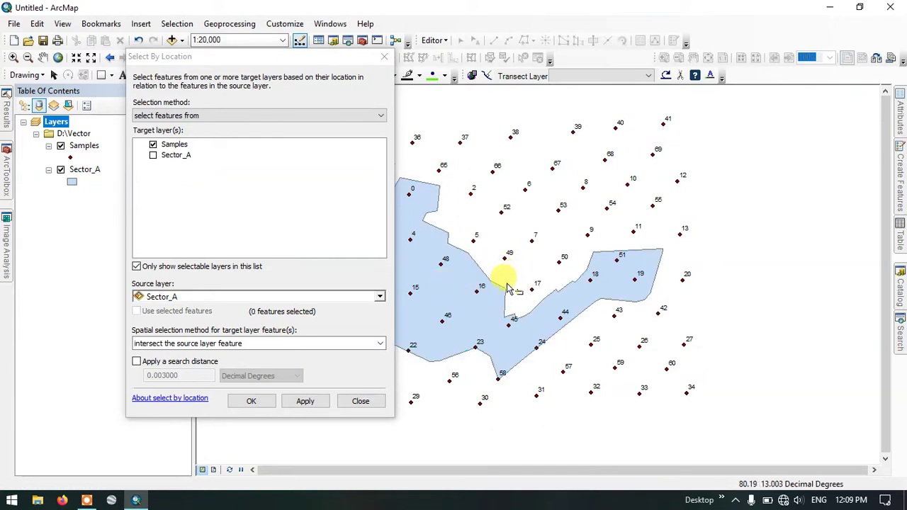
click(307, 402)
click(260, 402)
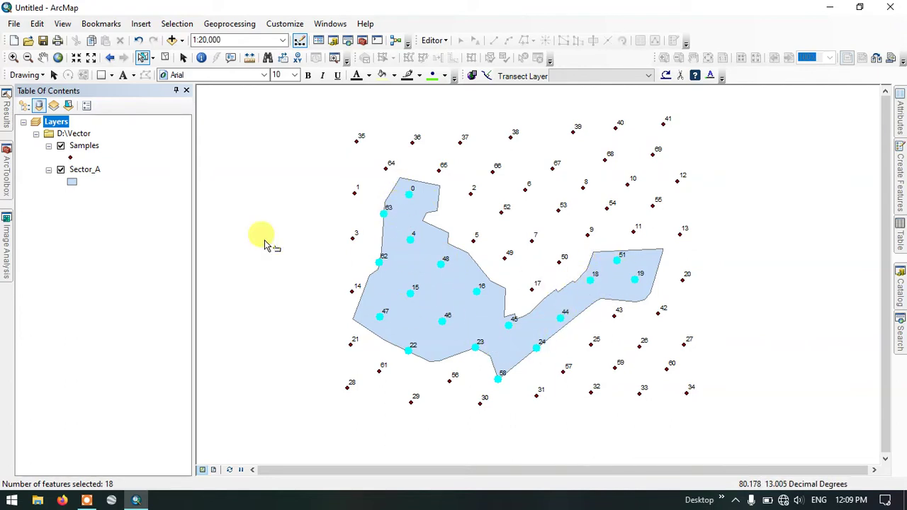
click(90, 148)
right_click(91, 149)
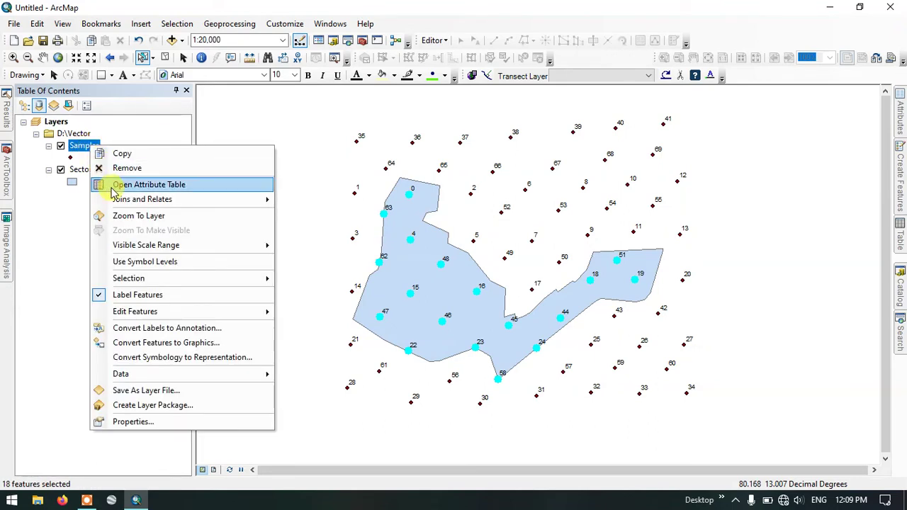
click(112, 188)
scroll(599, 220, down, 1)
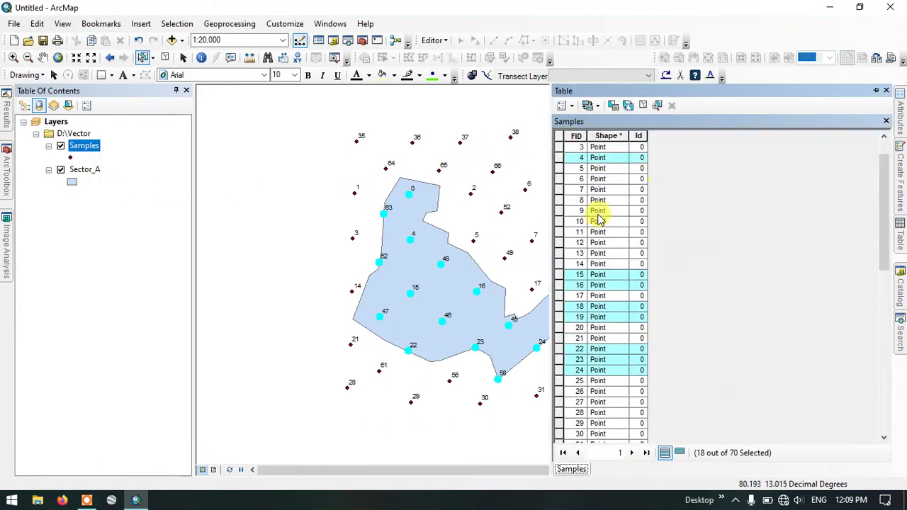
scroll(599, 220, down, 13)
scroll(599, 219, up, 14)
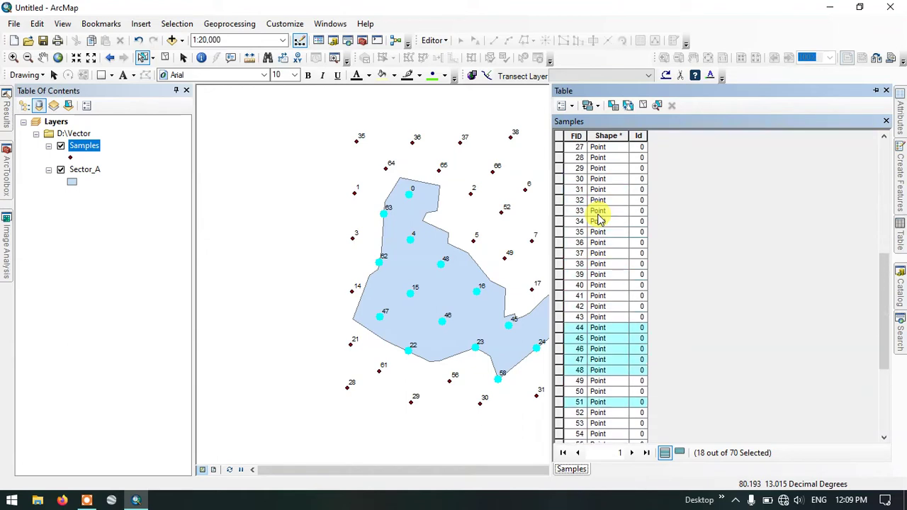
click(886, 90)
Step: Export the selected Samples points to Selected_Layer.shp and add the new layer to the map
right_click(84, 150)
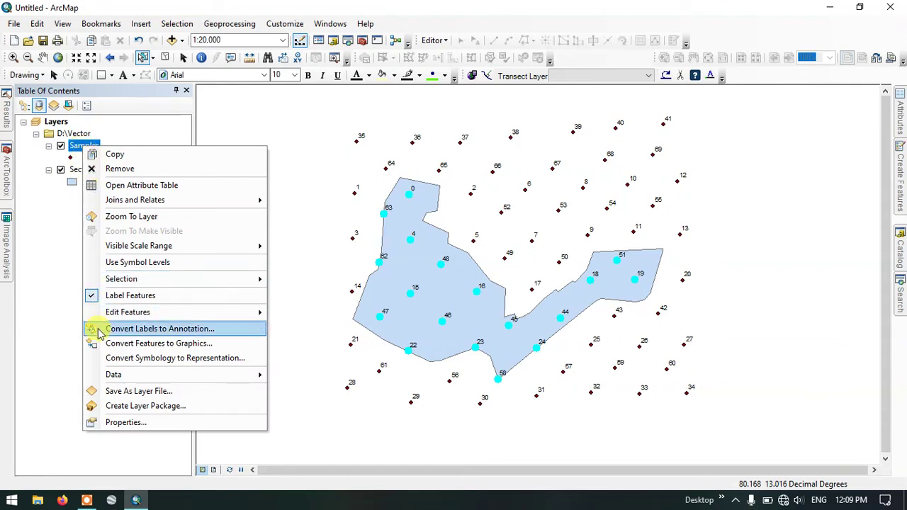
mouse_move(99, 374)
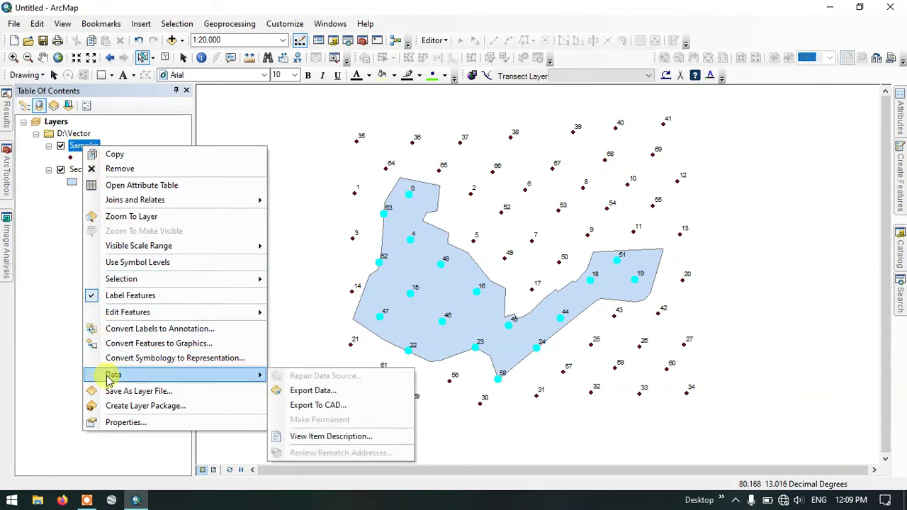
click(332, 391)
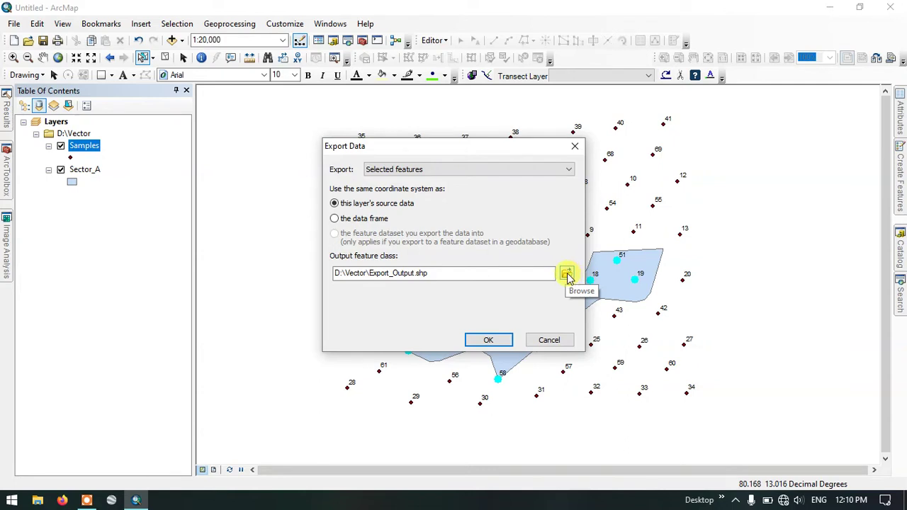
click(567, 275)
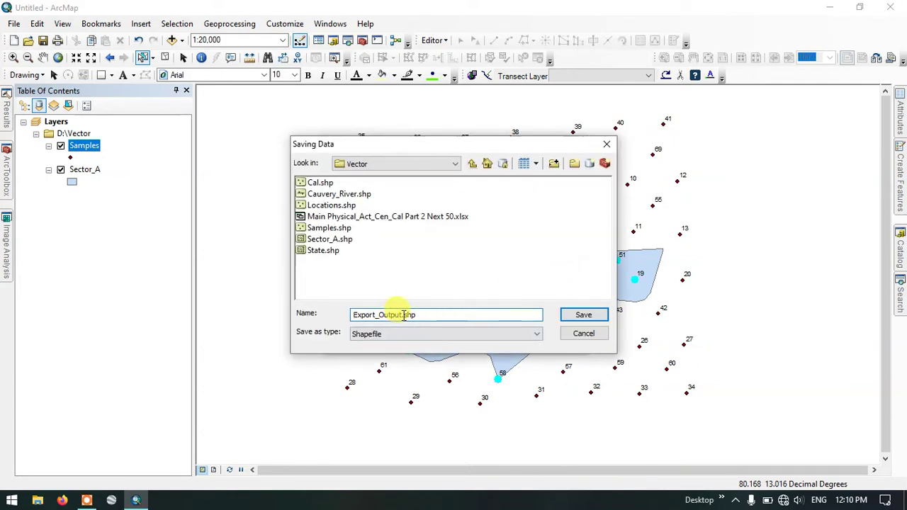
drag(403, 315, 300, 315)
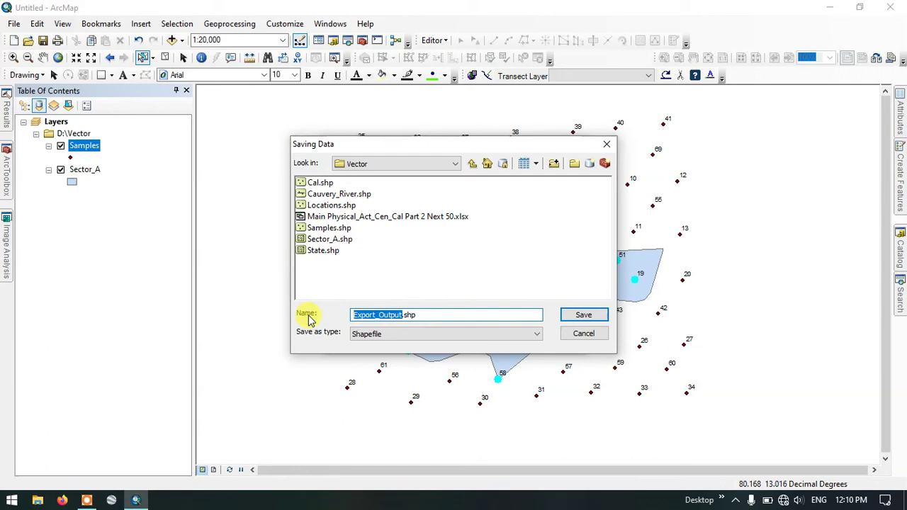
text(Selected_L)
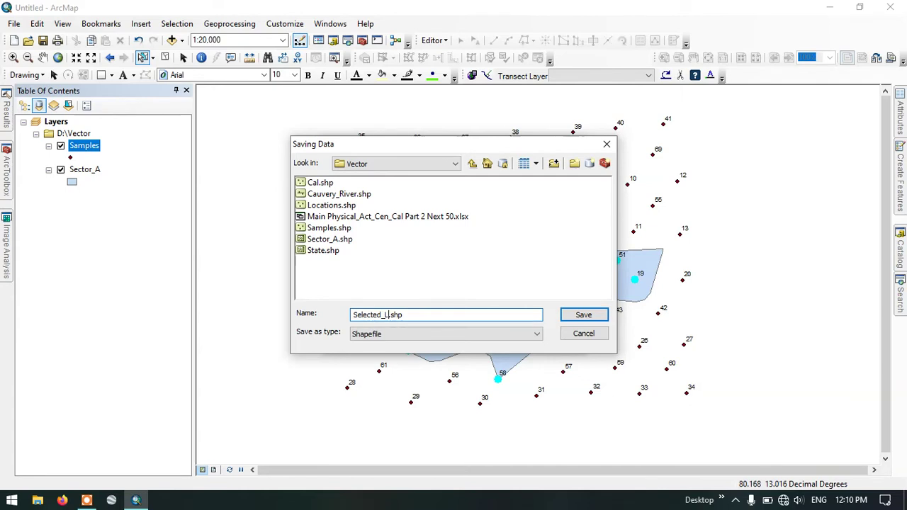
key(BackSpace)
text(L)
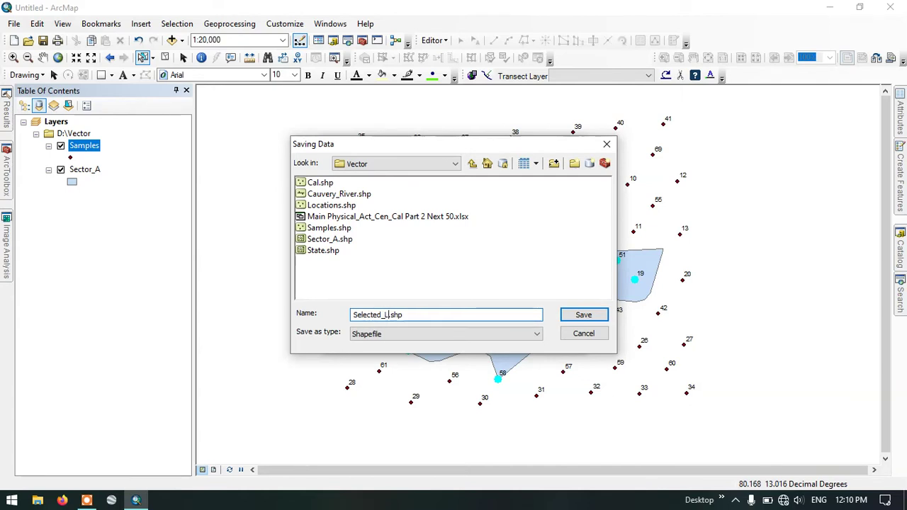
text(ayer)
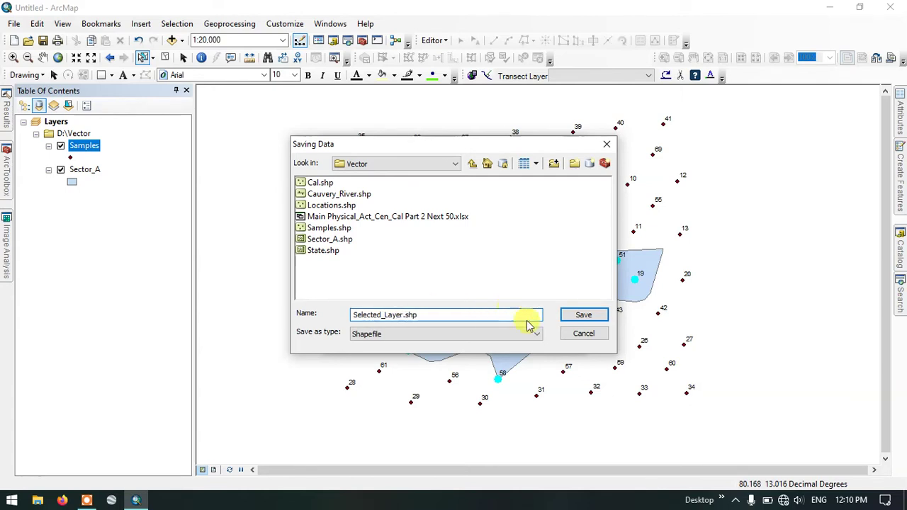
click(580, 314)
click(489, 341)
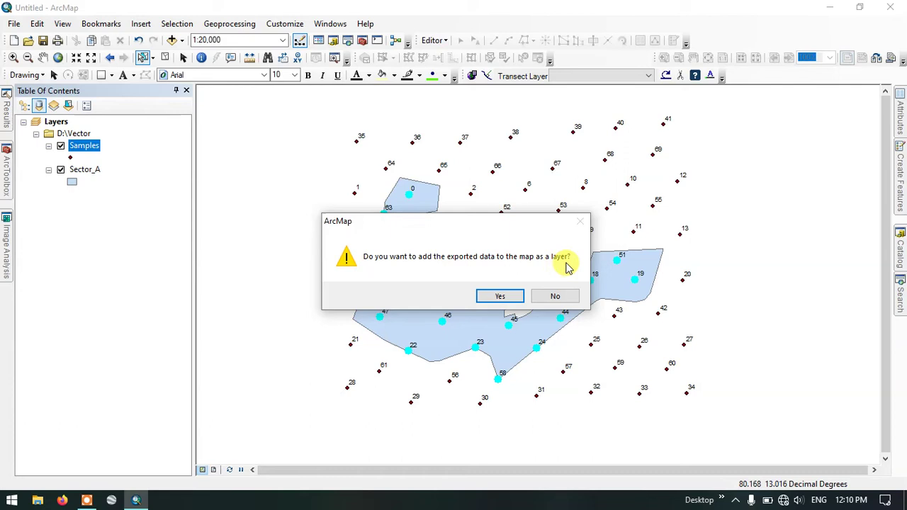
click(501, 297)
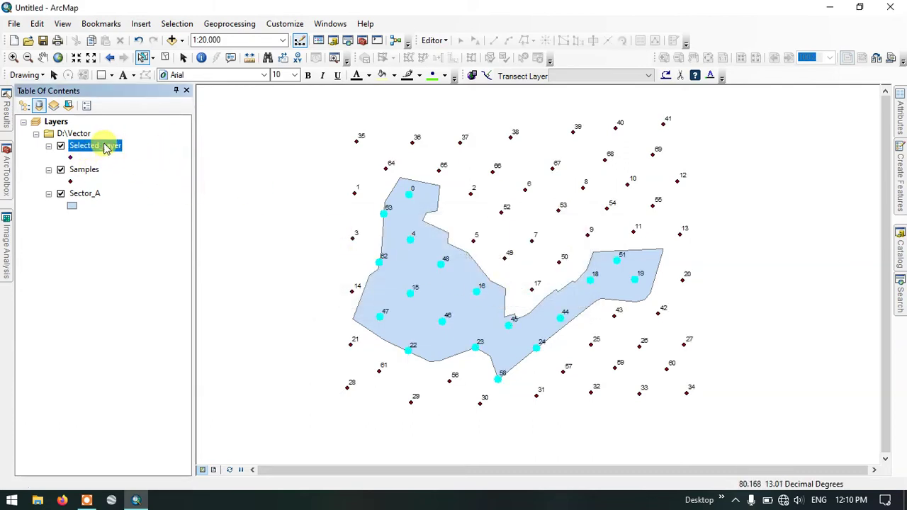
Step: Turn the Samples layer back on and clear the current point selection
click(61, 170)
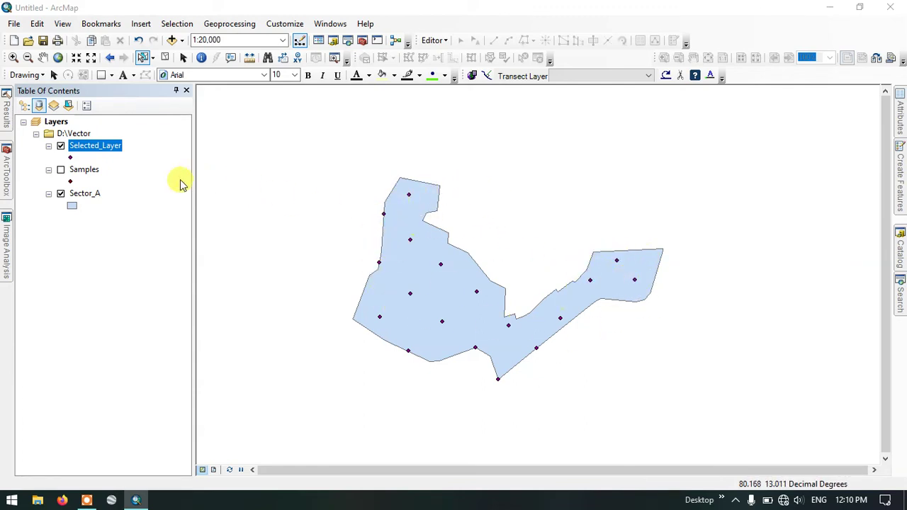
click(61, 170)
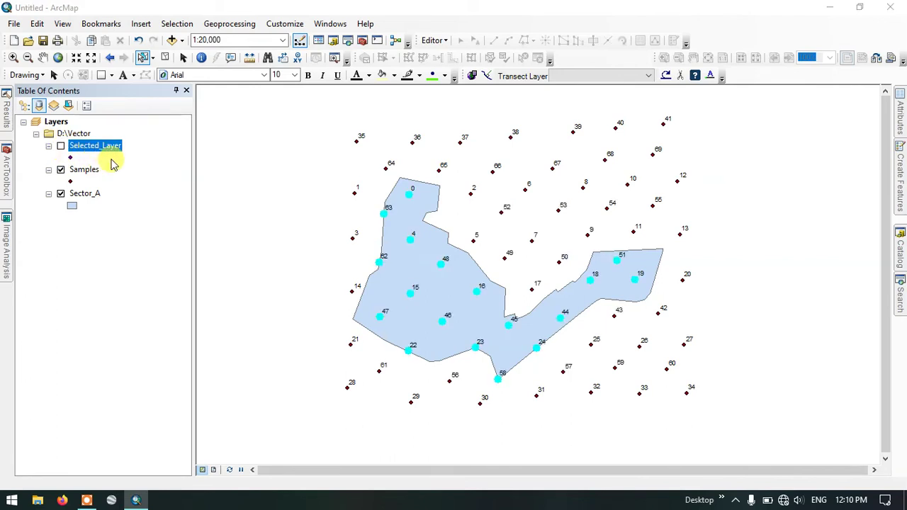
click(167, 61)
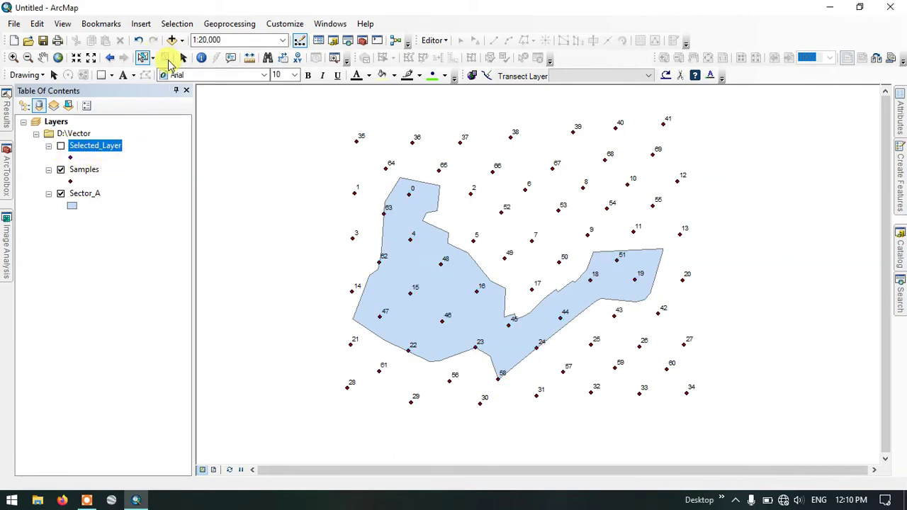
click(78, 172)
Step: In the Samples attribute table, select only the rows for FID 46, 47 and 48
right_click(78, 172)
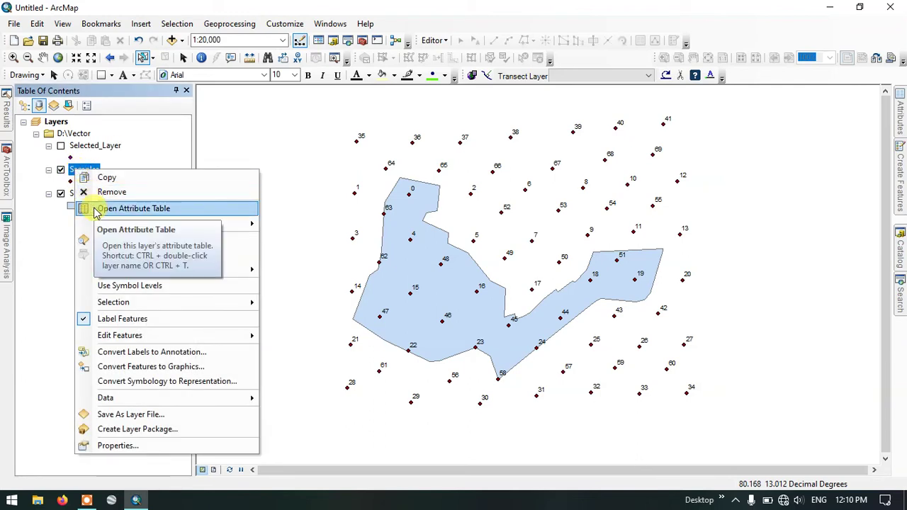
click(133, 209)
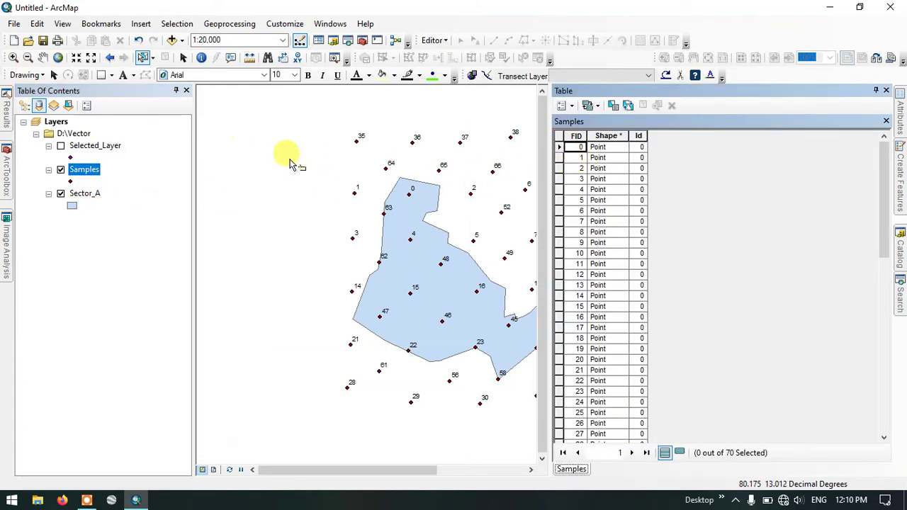
scroll(290, 163, up, 1)
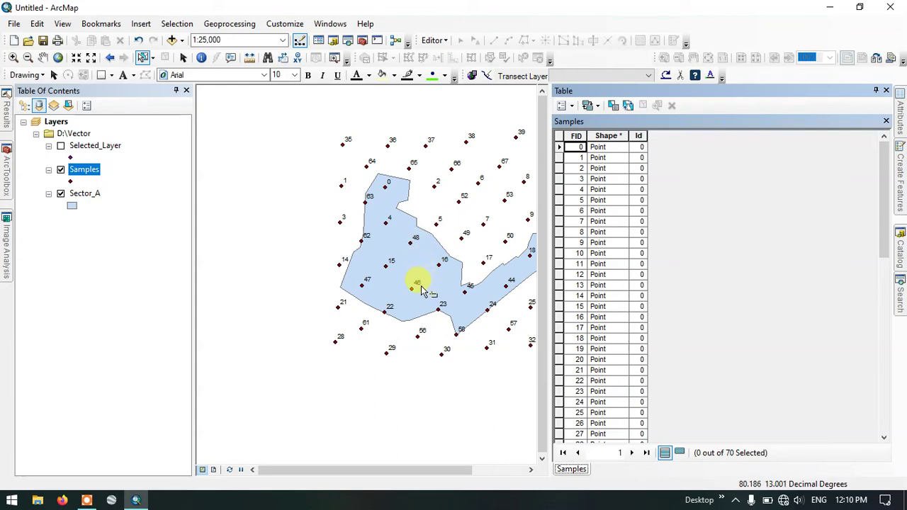
scroll(613, 245, down, 14)
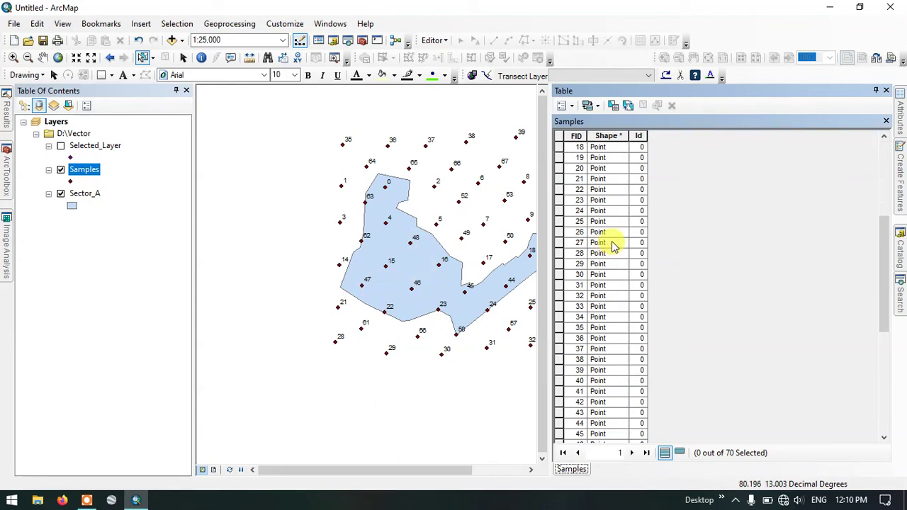
scroll(597, 292, up, 2)
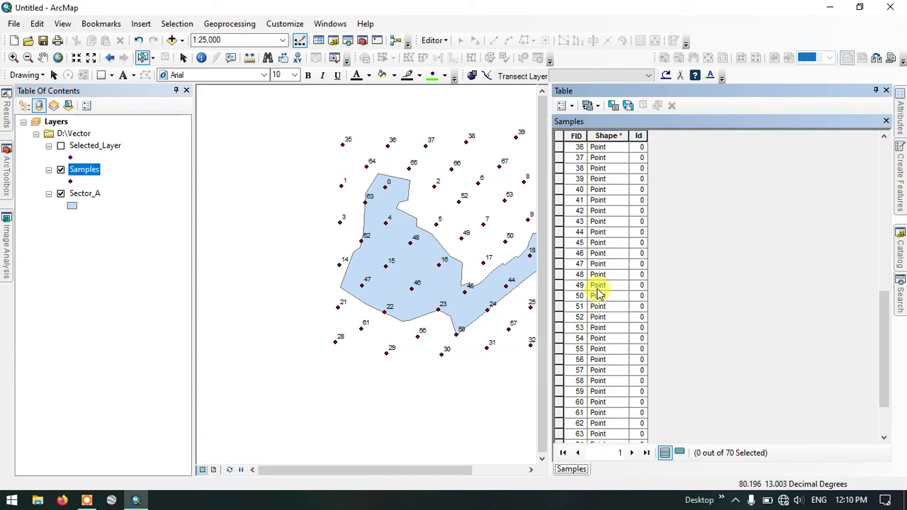
click(558, 253)
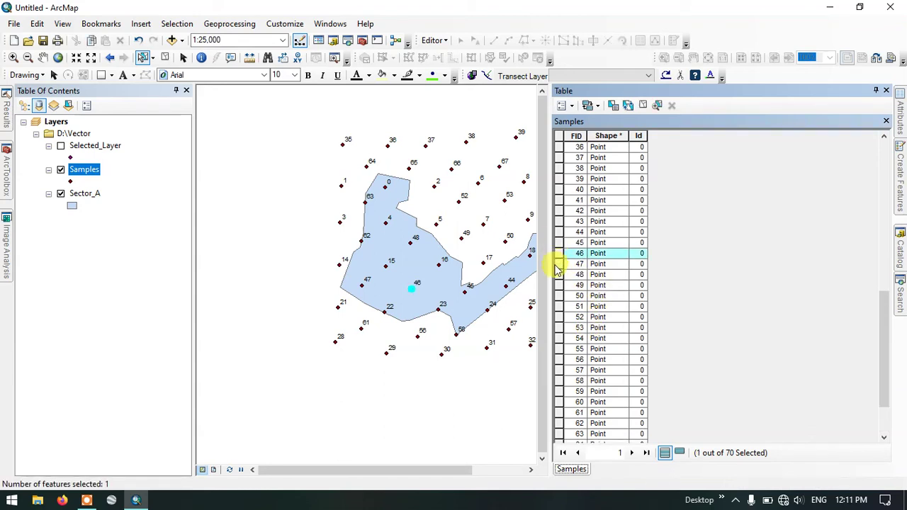
ctrl+click(557, 263)
ctrl+click(559, 275)
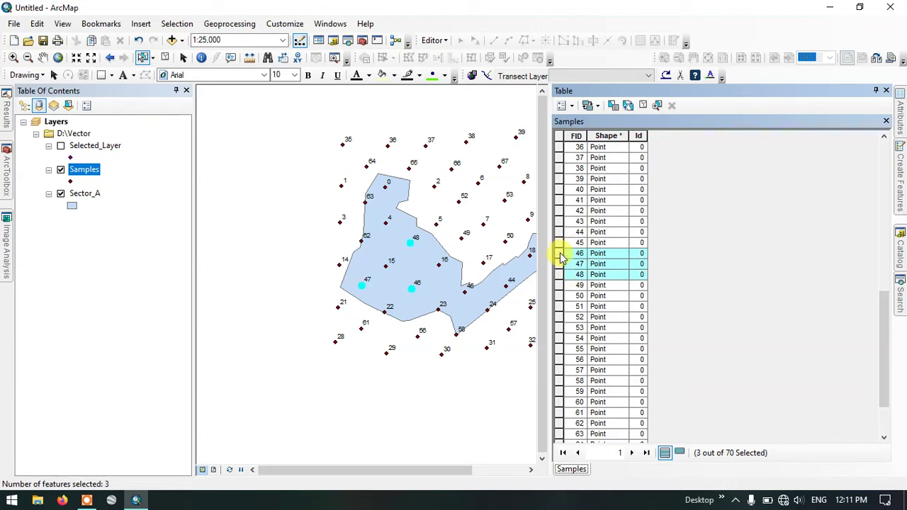
click(560, 253)
ctrl+click(560, 263)
ctrl+click(560, 274)
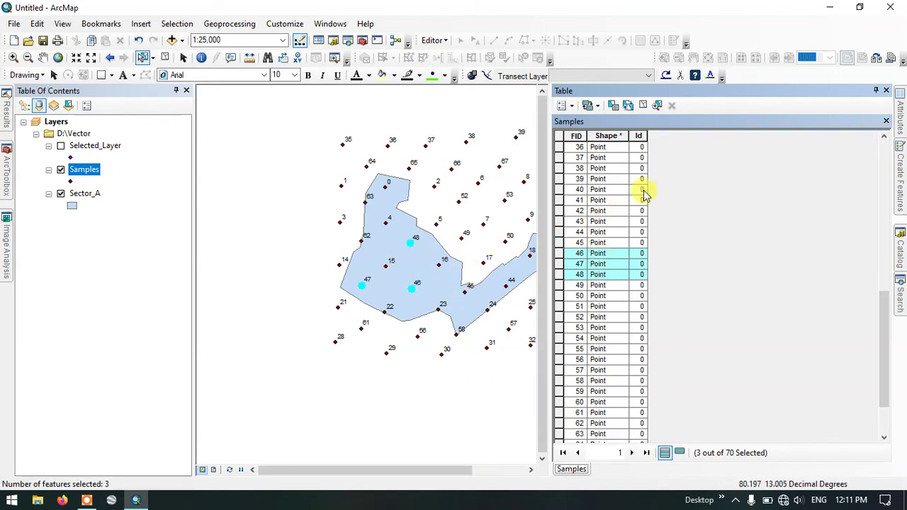
click(885, 90)
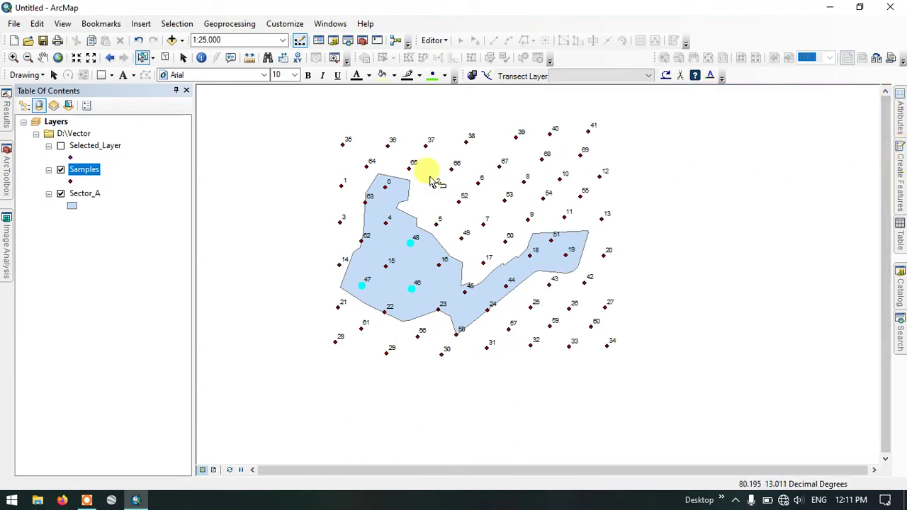
Step: Export points 46–48 to Sample_46_to48.shp and add it to the map as a new layer
right_click(96, 172)
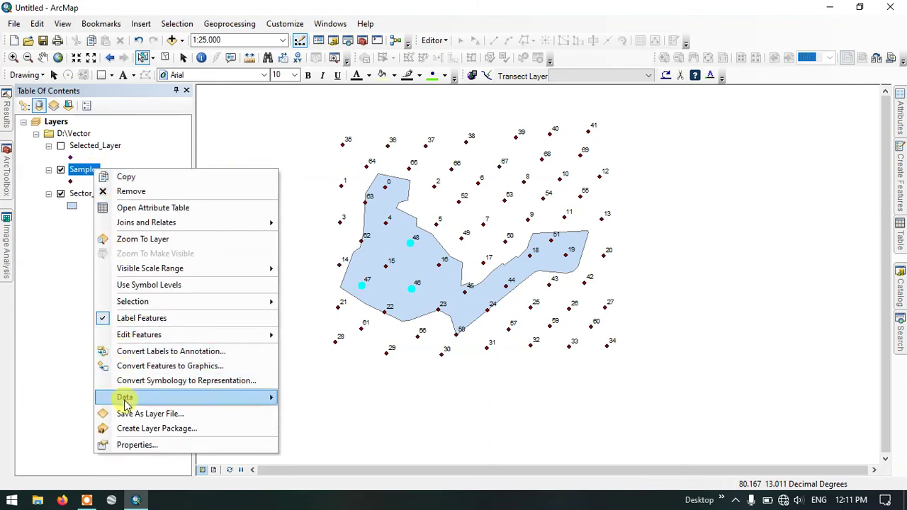
click(315, 413)
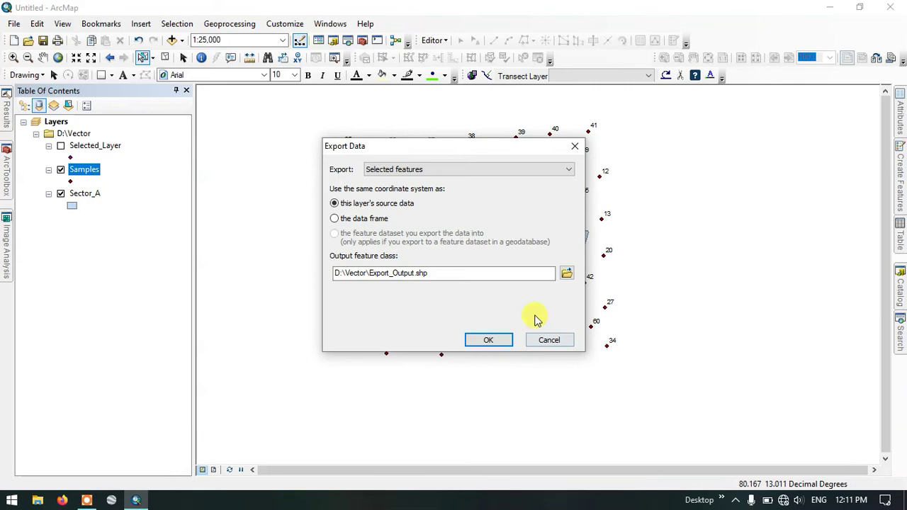
click(567, 273)
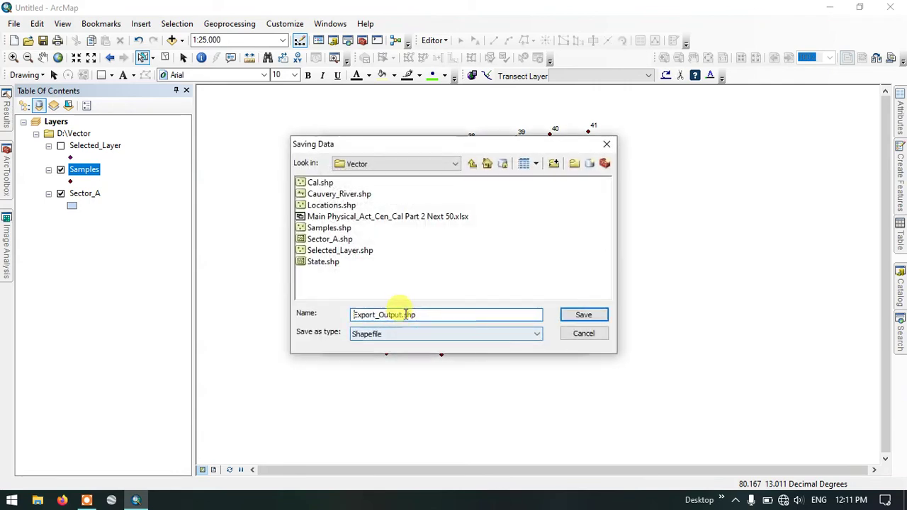
drag(391, 314, 346, 319)
text(Sample)
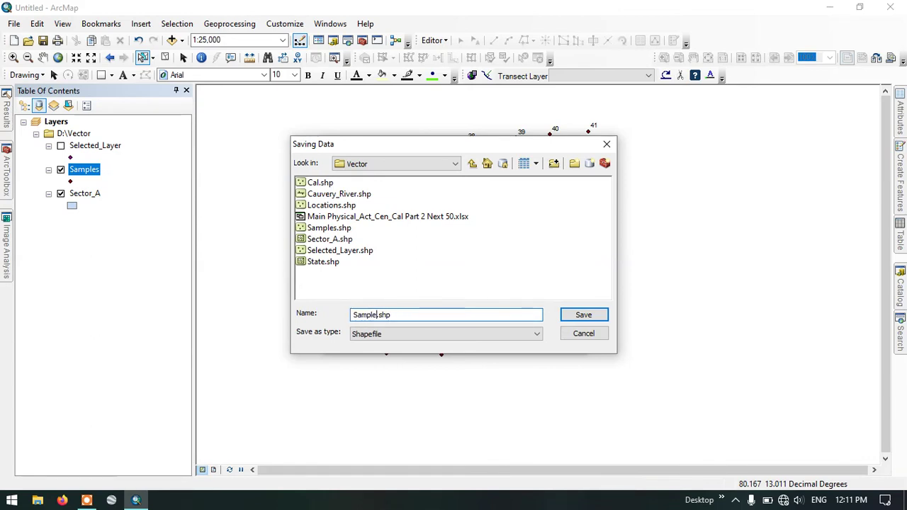
text(46)
text(_)
text(to4)
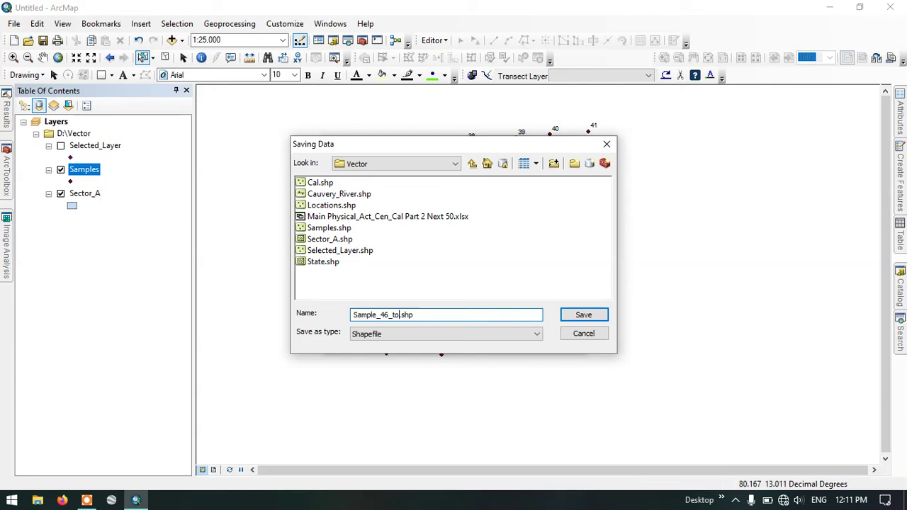
text(8)
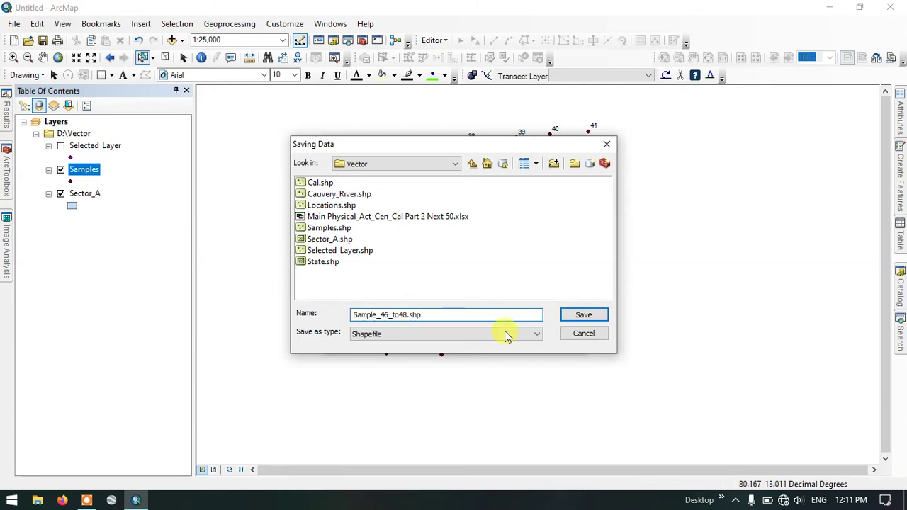
click(582, 314)
click(489, 340)
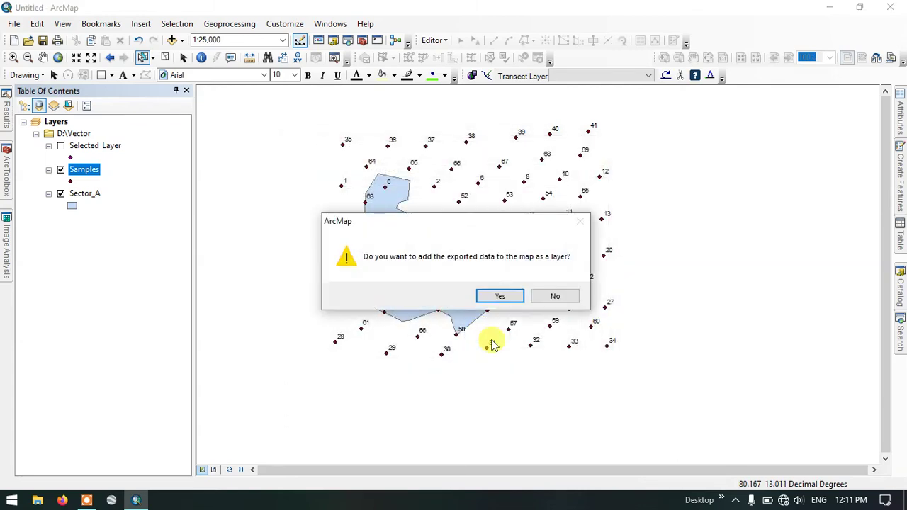
click(500, 296)
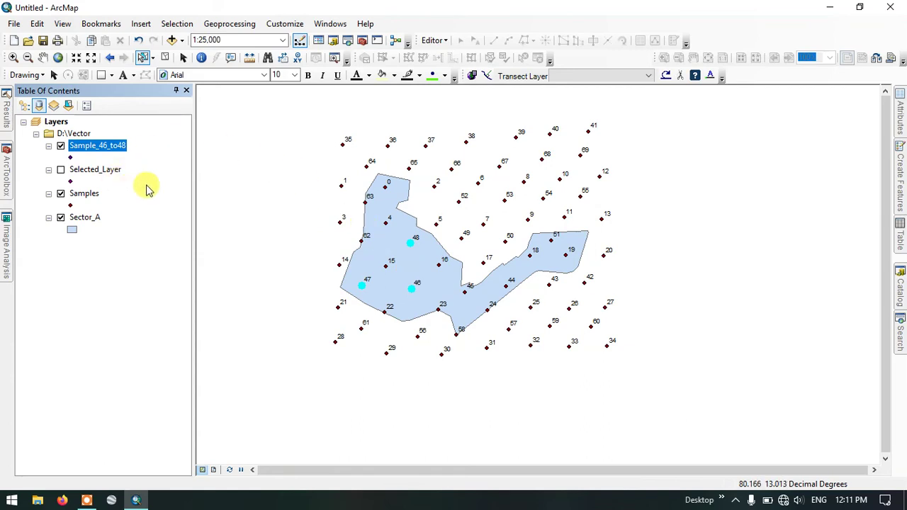
Step: Turn off Samples and check that Sample_46_to48's attribute table holds 3 records
click(61, 194)
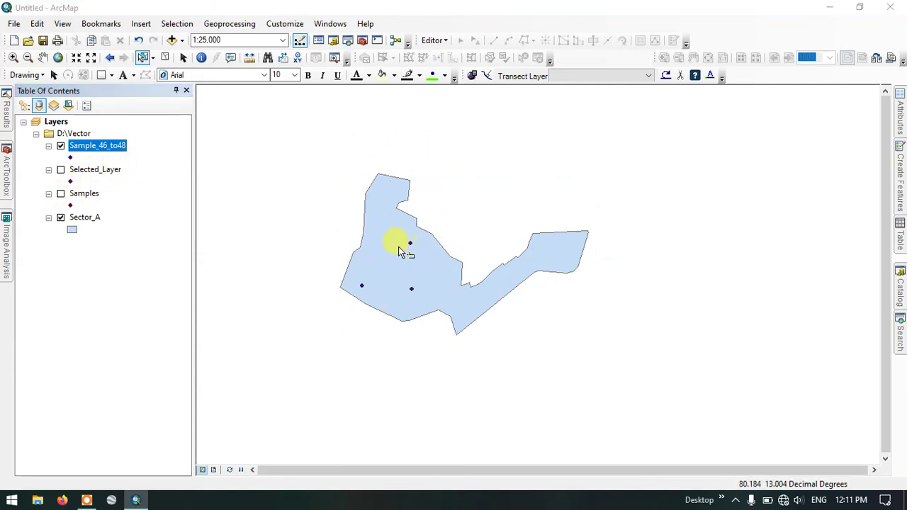
right_click(97, 147)
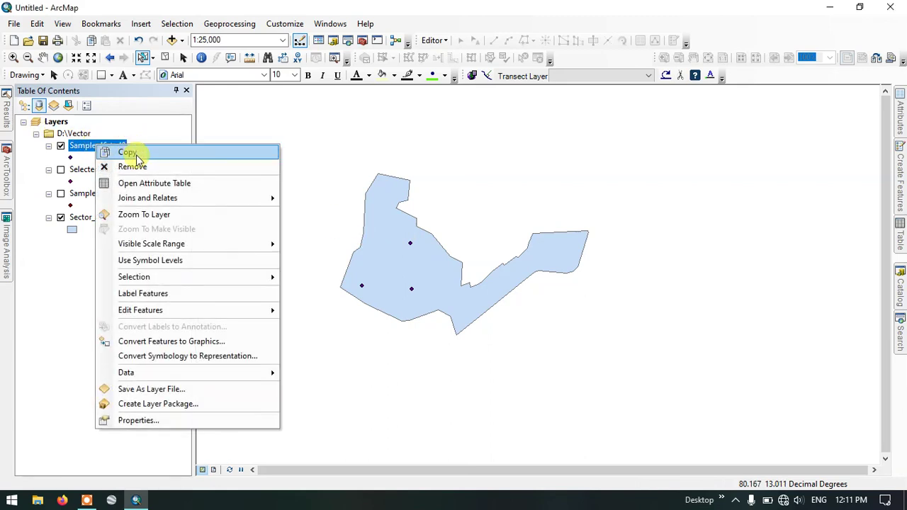
click(139, 183)
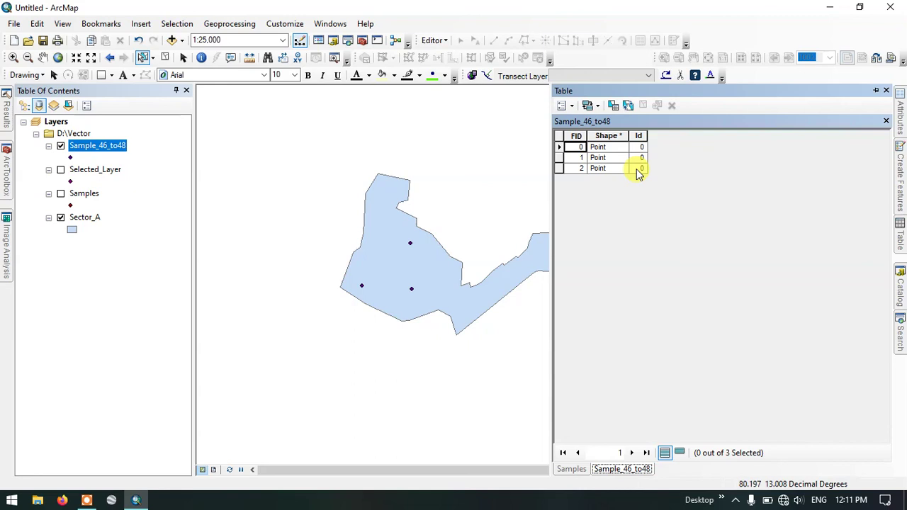
click(885, 91)
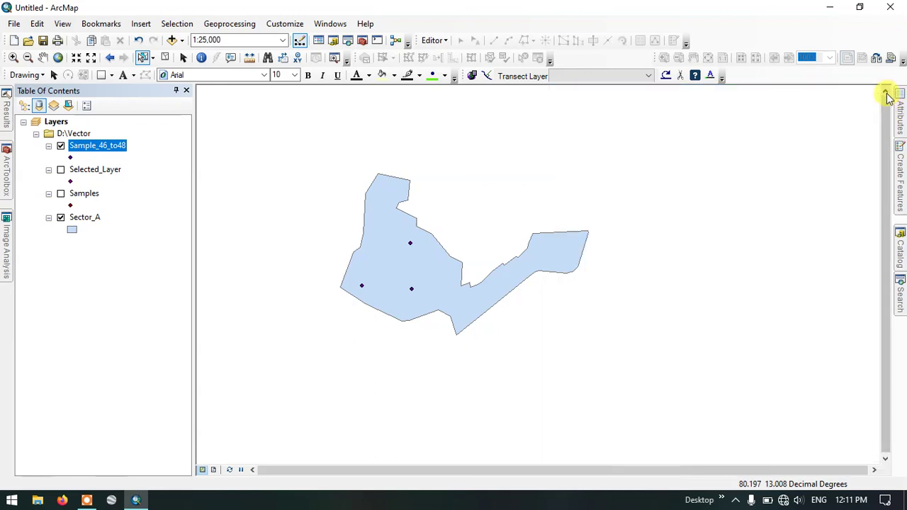